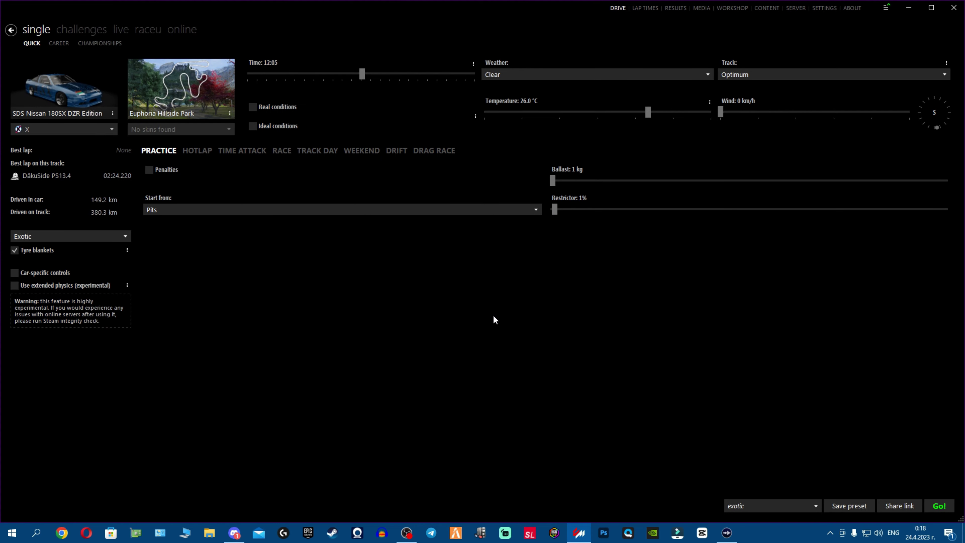
# - Disable "Use newer DDS loader" under GPU optimizations in the Custom Shaders Patch general settings
pyautogui.click(825, 8)
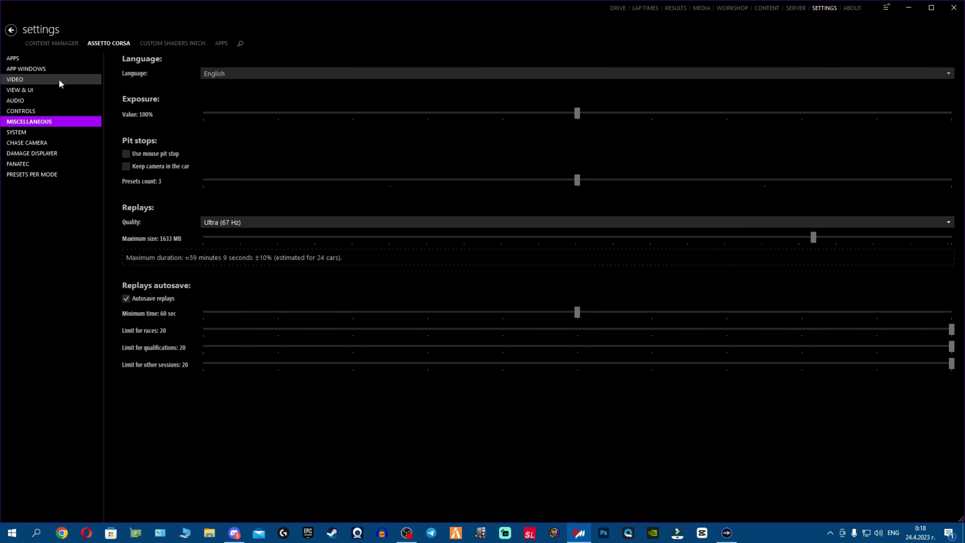
pyautogui.click(163, 42)
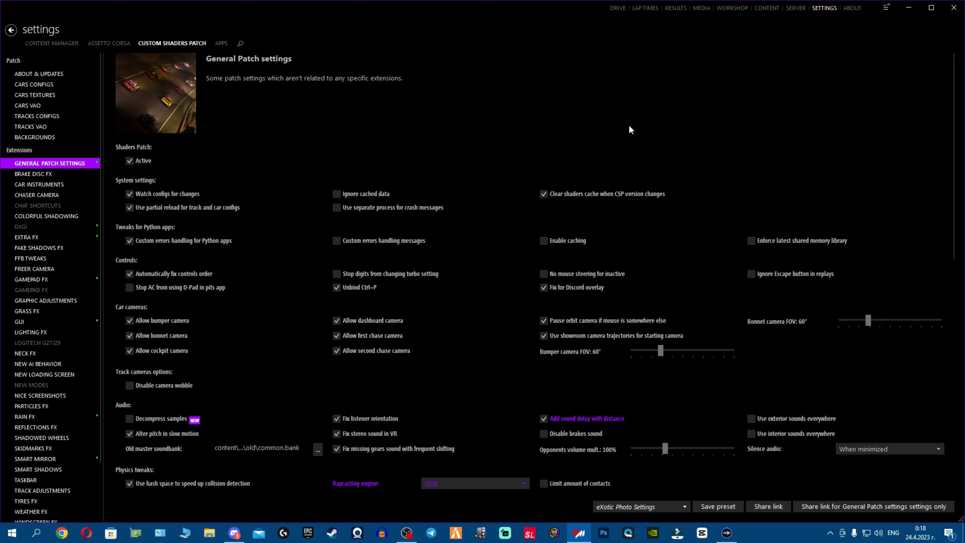
pyautogui.scroll(-3, 639, 137)
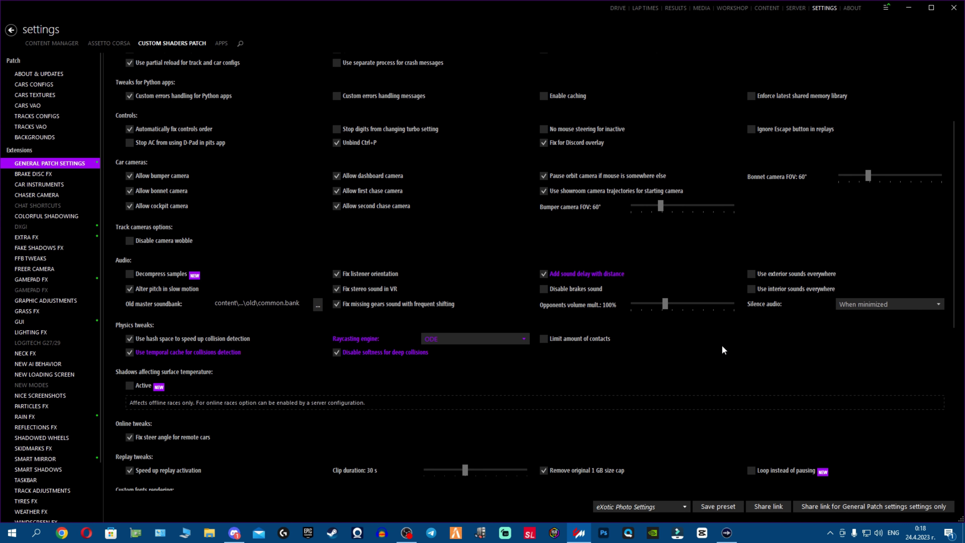
pyautogui.scroll(-7, 718, 342)
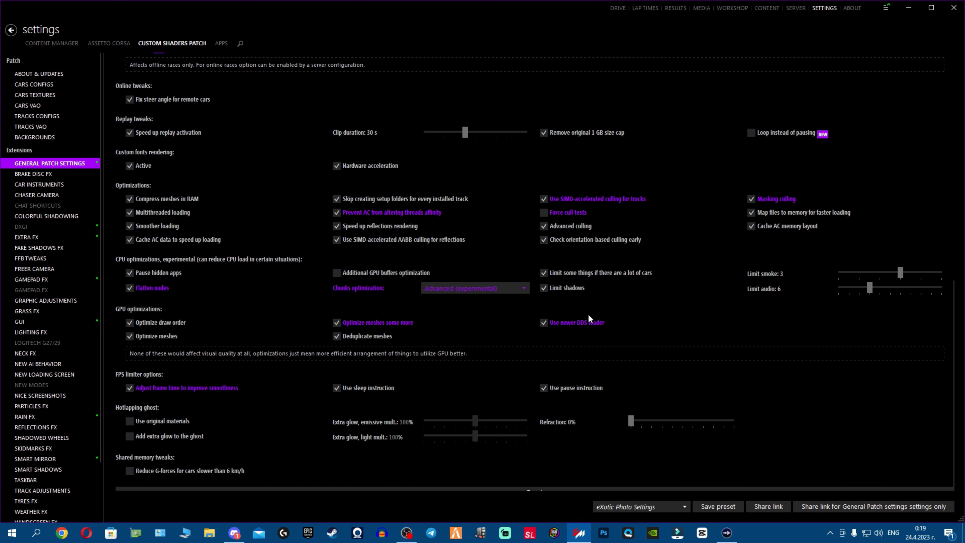
pyautogui.moveTo(584, 330)
pyautogui.click(586, 325)
pyautogui.moveTo(575, 323)
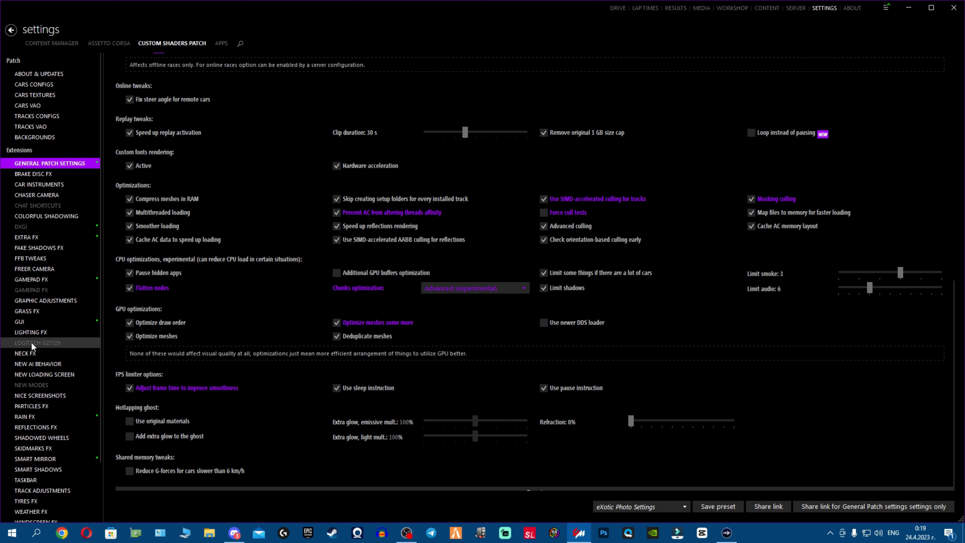
# - Deactivate the Shadowed Wheels extension of Custom Shaders Patch
pyautogui.scroll(-2, 43, 349)
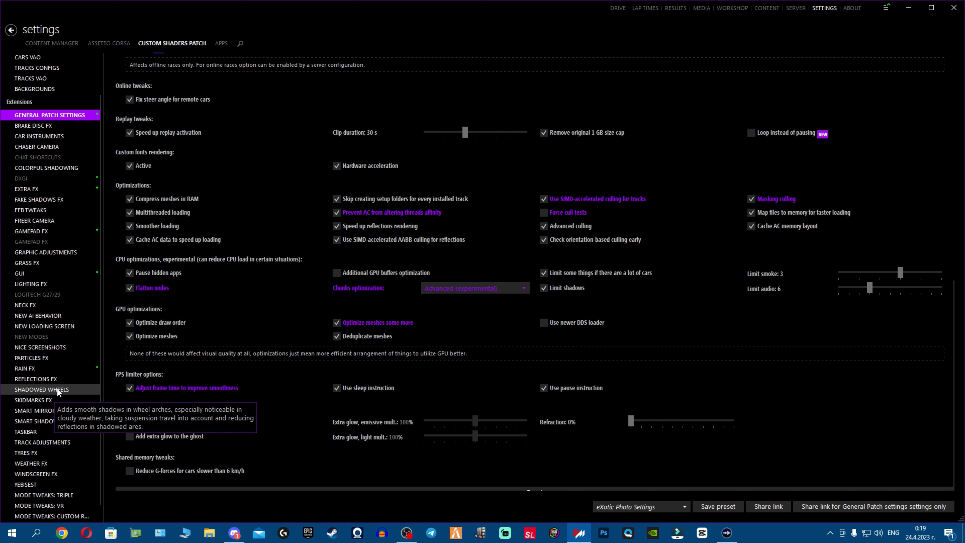
pyautogui.click(75, 392)
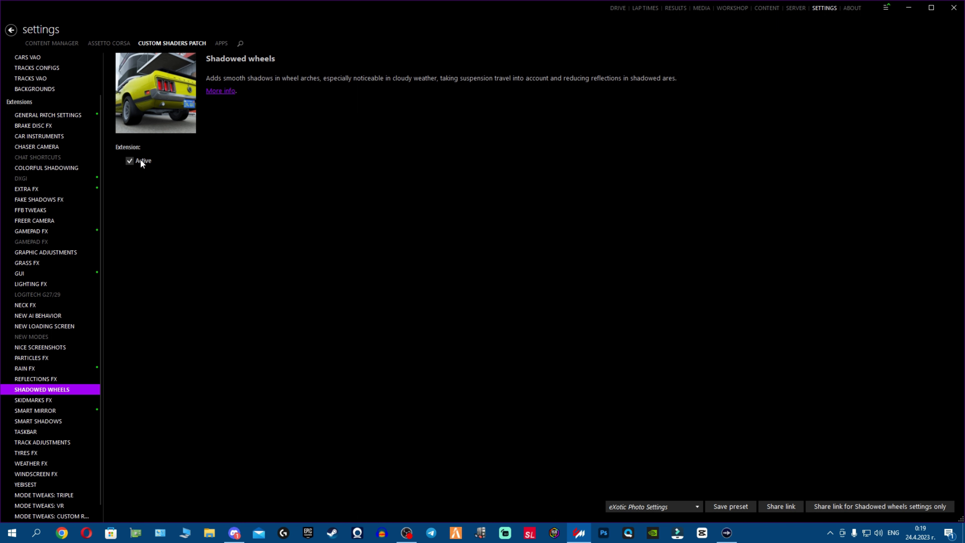
pyautogui.click(130, 161)
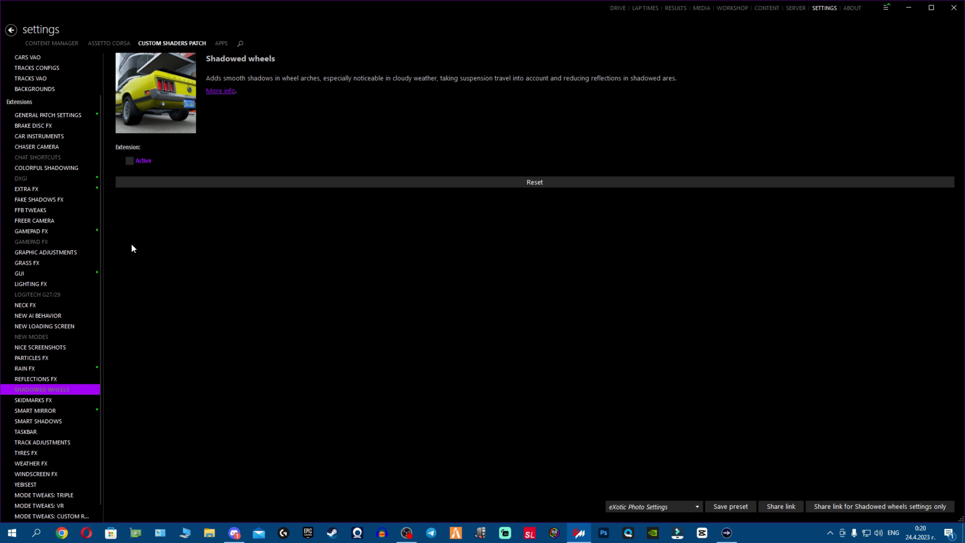
# - Check the controller script and weather script chosen in the Weather FX extension
pyautogui.scroll(2, 64, 260)
pyautogui.scroll(-3, 64, 269)
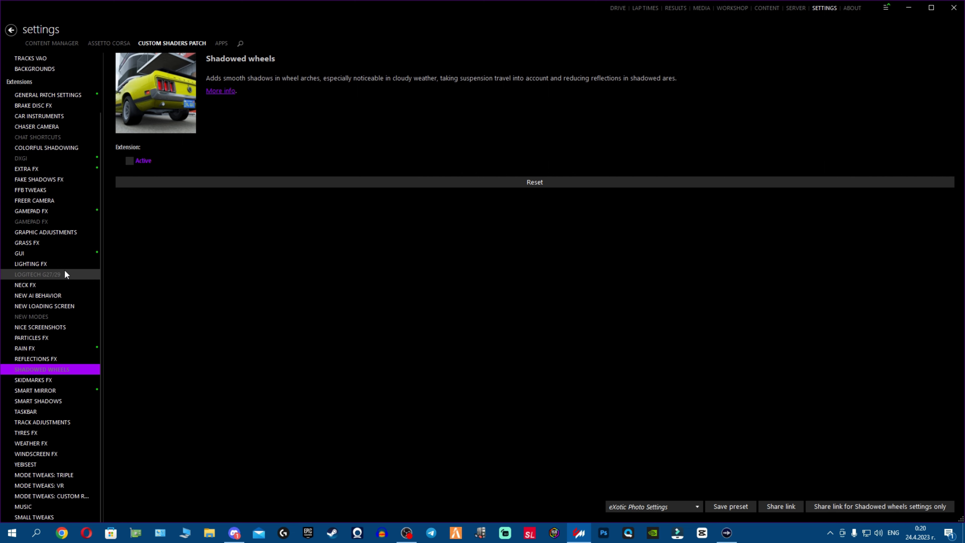
pyautogui.click(52, 444)
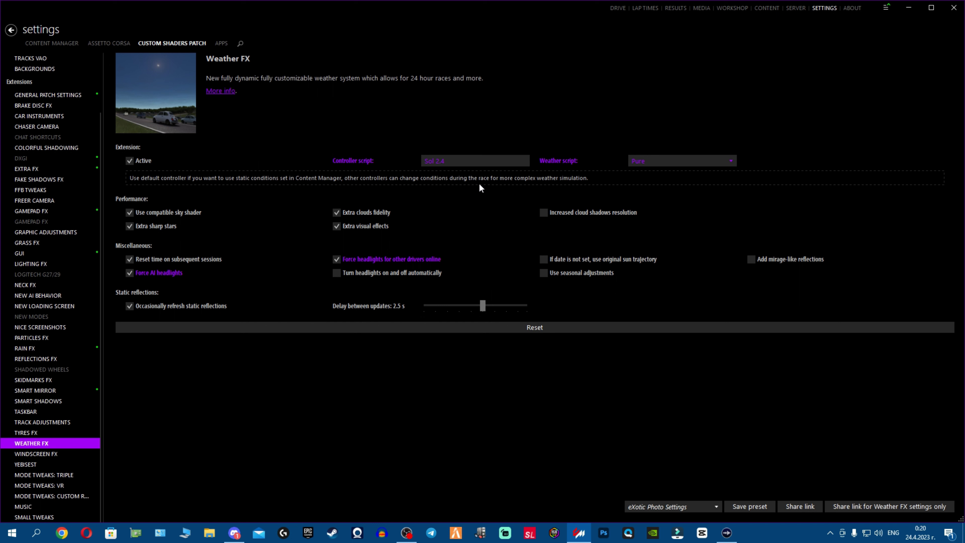
# - Review the available post-processing filters in the Assetto Corsa video settings without changing the selected one
pyautogui.click(100, 43)
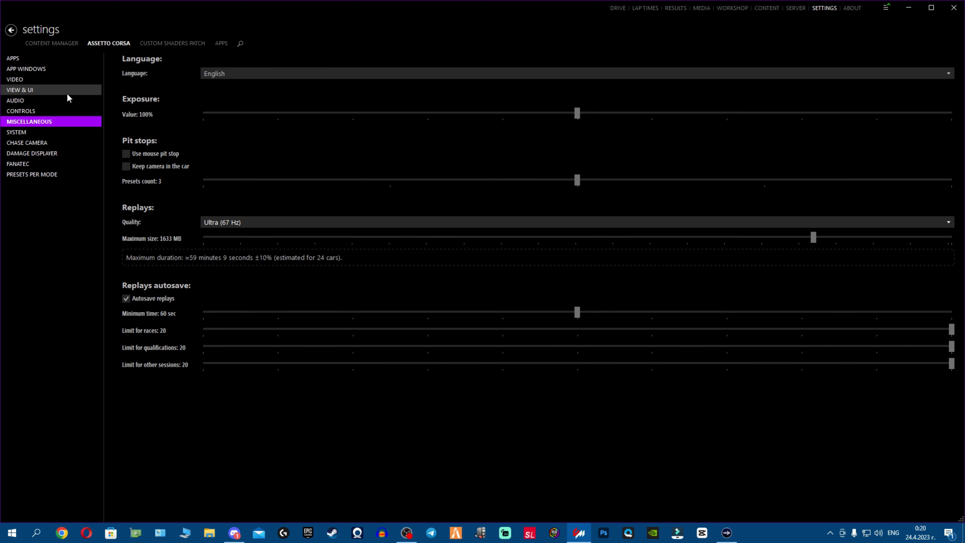
pyautogui.click(69, 83)
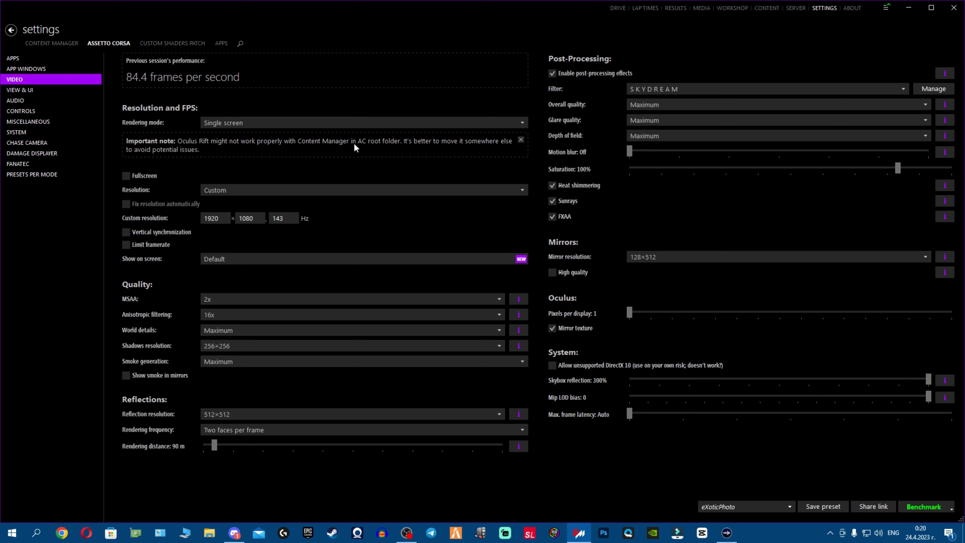
pyautogui.click(711, 91)
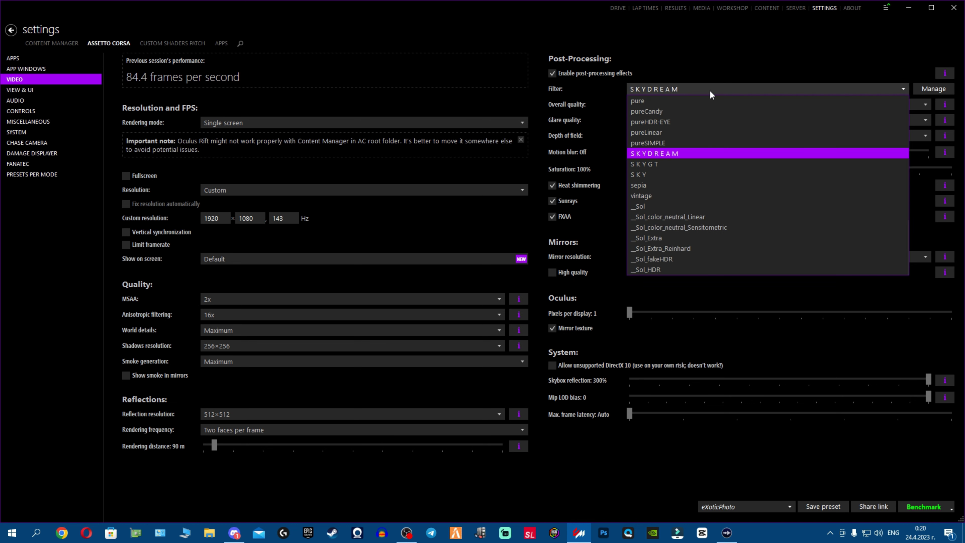
pyautogui.click(712, 91)
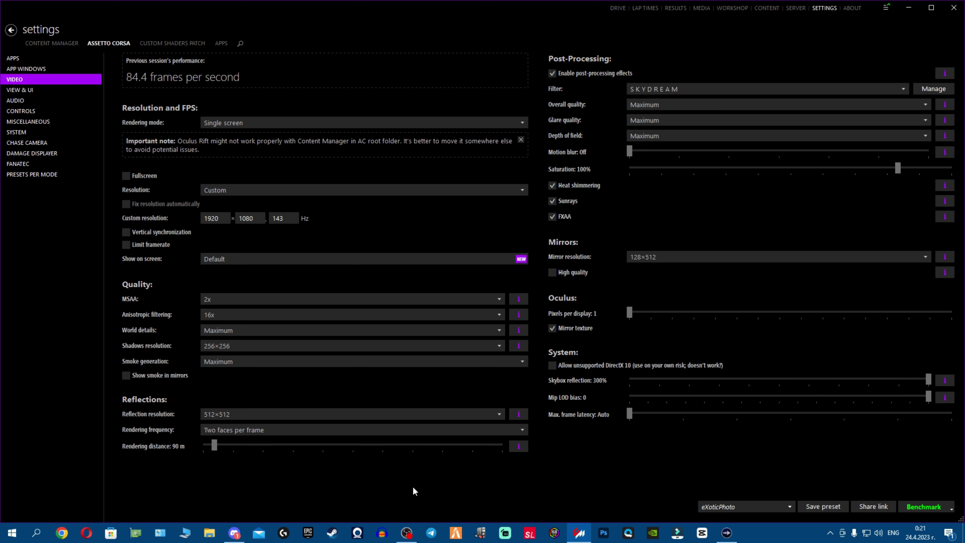
# - Switch to GeForce Experience and look at the available graphics driver updates
pyautogui.click(36, 533)
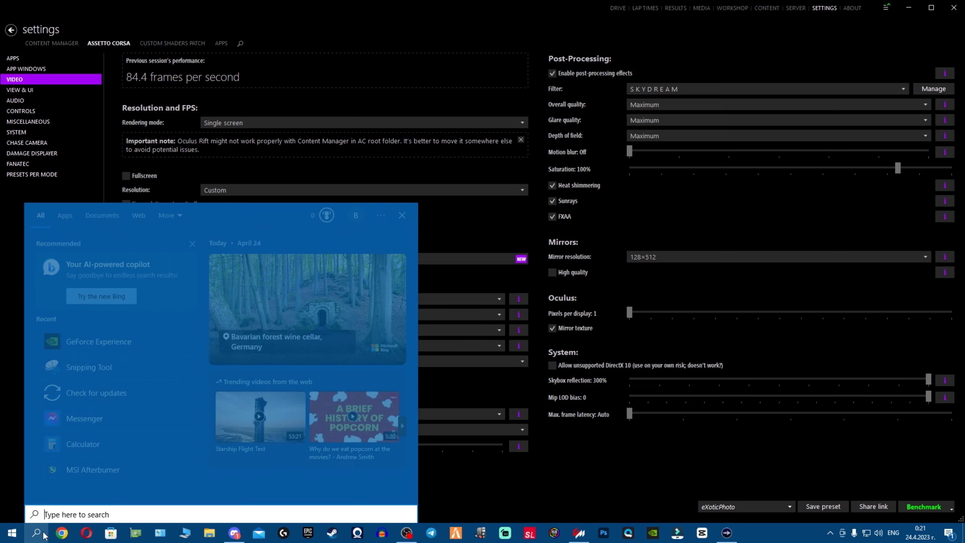
pyautogui.write('ge')
pyautogui.click(153, 264)
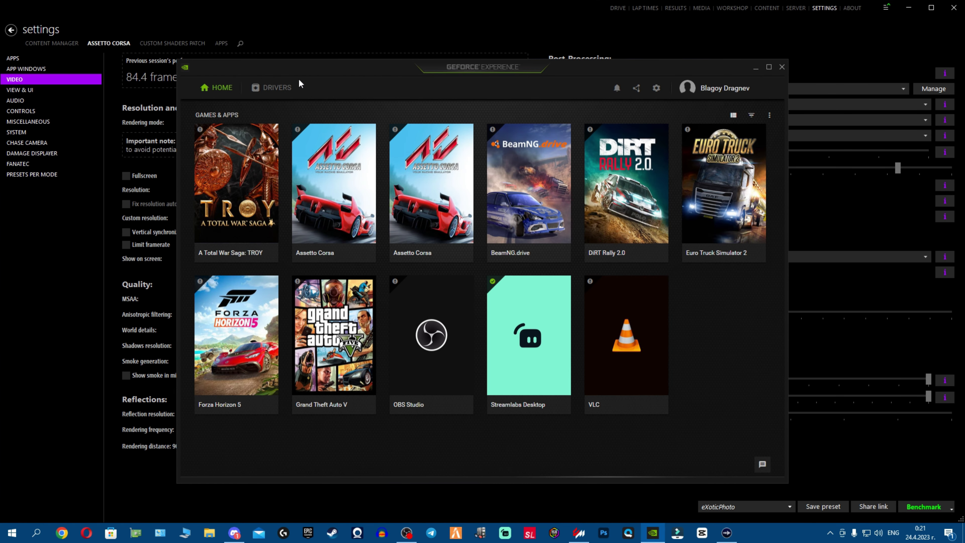
pyautogui.click(273, 91)
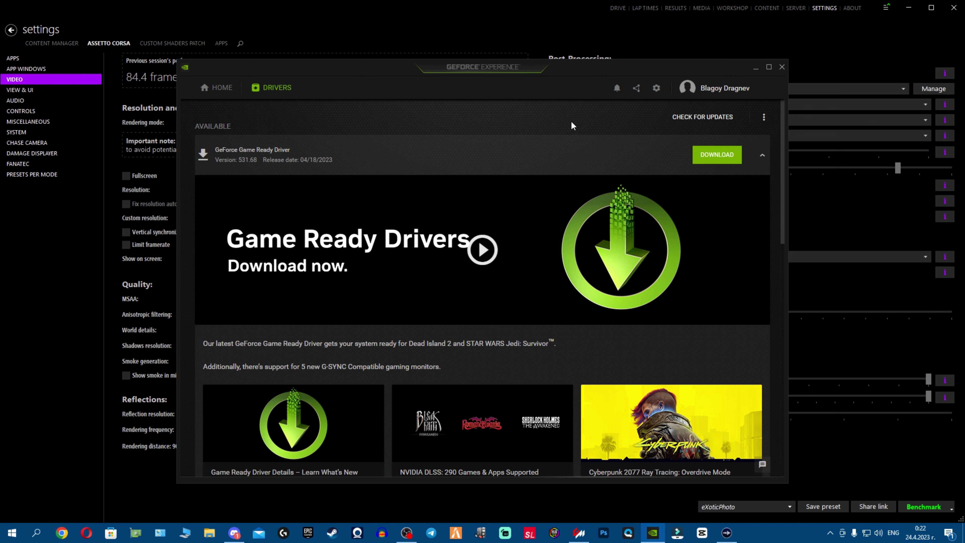
# - Check for updates in Windows Update, and close the Windows Settings and GeForce Experience windows
pyautogui.click(33, 532)
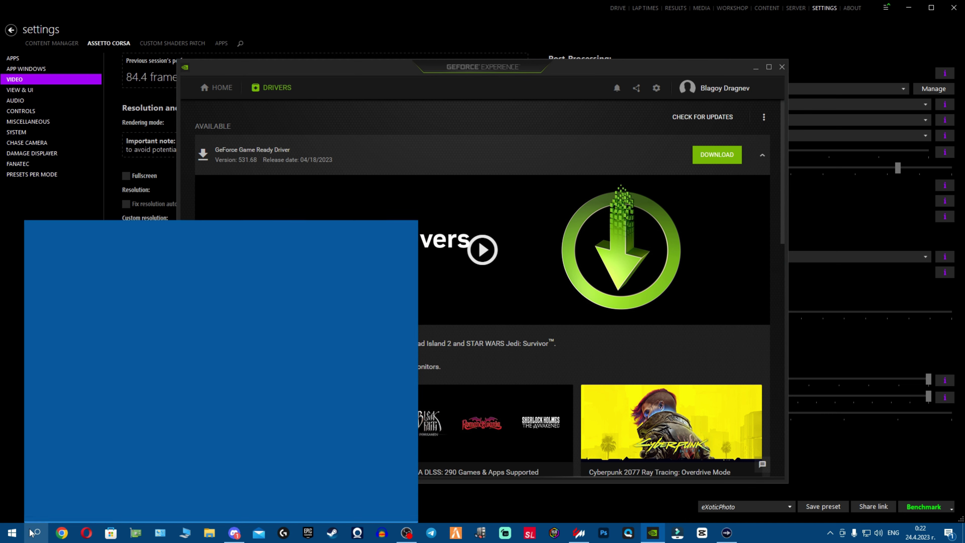
pyautogui.write('windows')
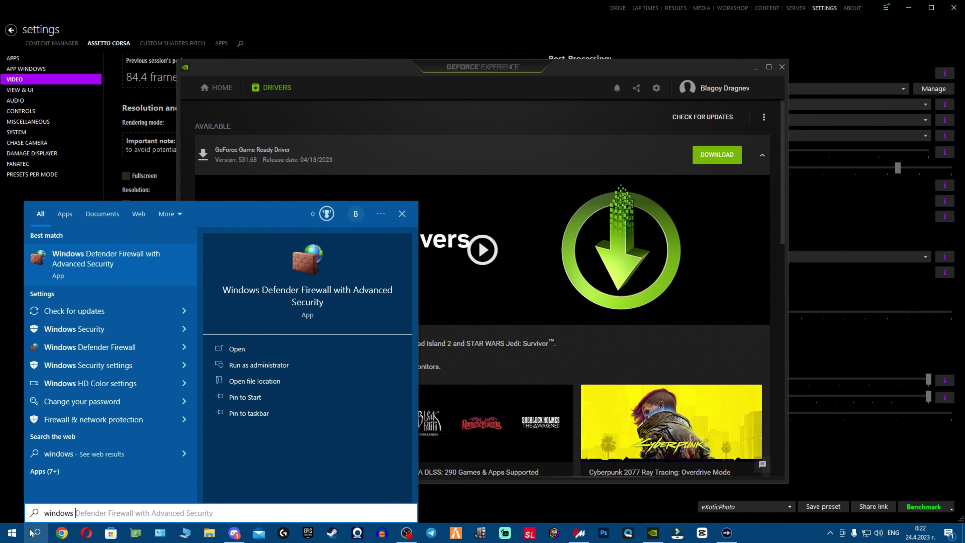
pyautogui.write(' update')
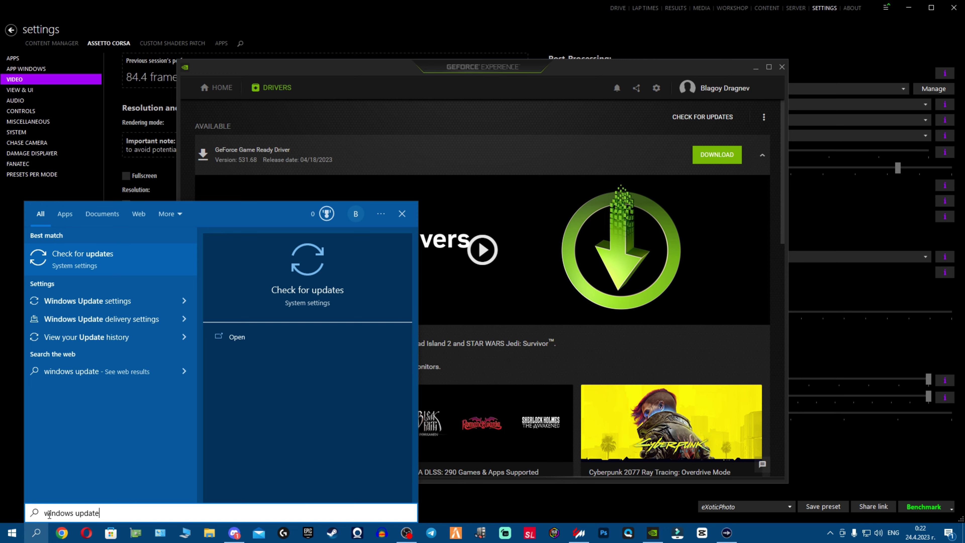
pyautogui.click(144, 260)
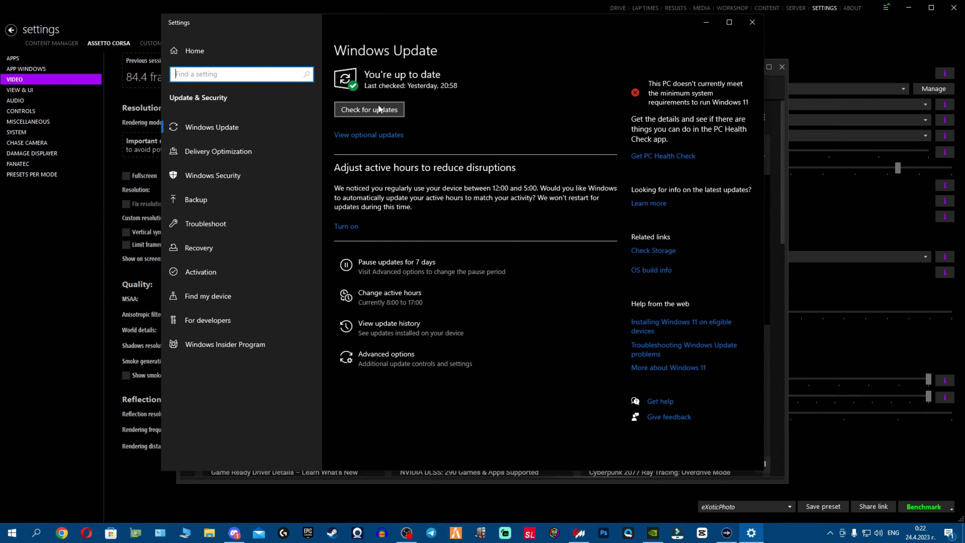
pyautogui.click(379, 105)
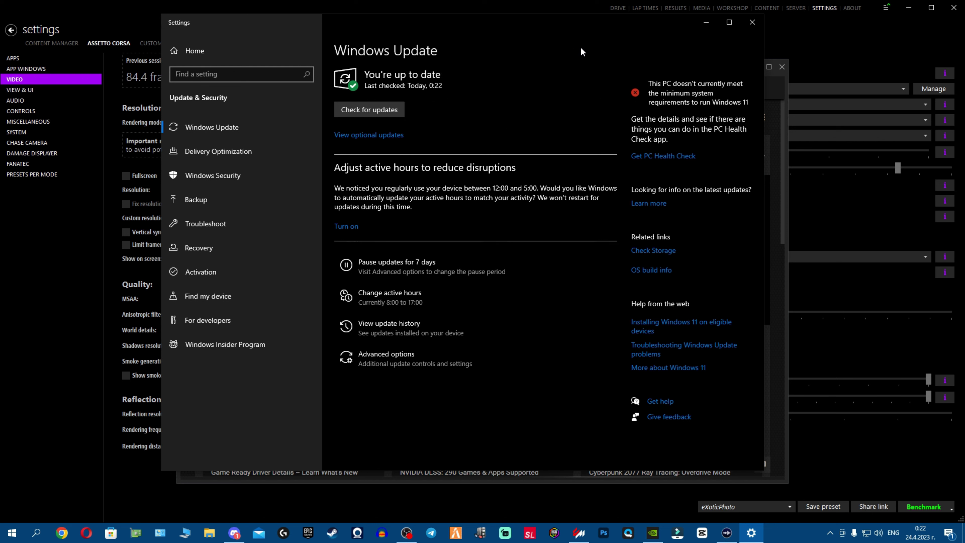
pyautogui.click(751, 23)
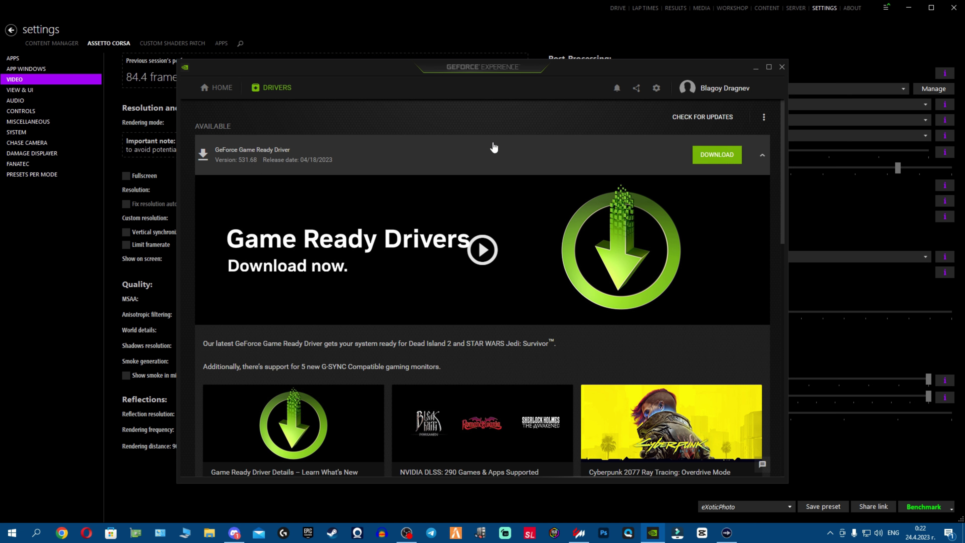
pyautogui.click(782, 68)
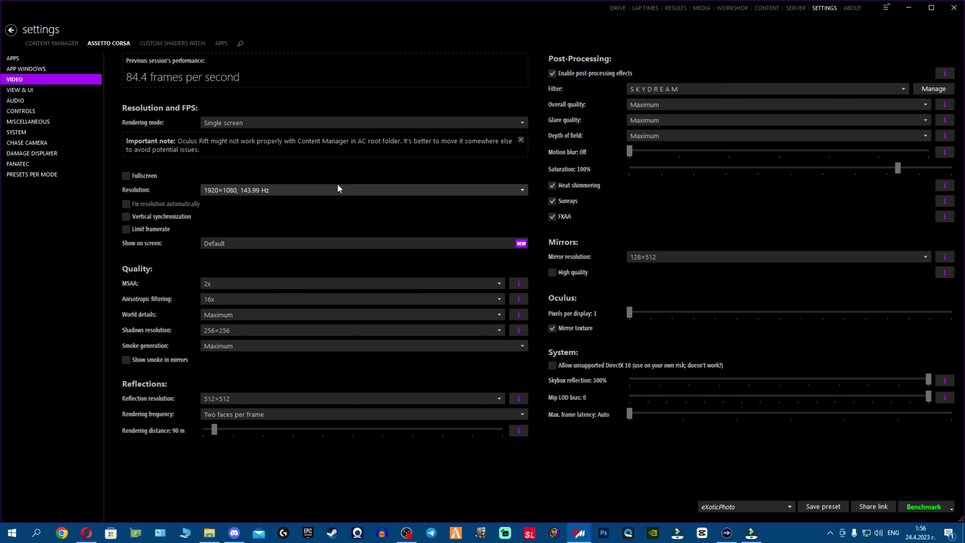
# - Switch the video resolution to Custom to inspect its width and refresh rate fields, and review the rendering modes, keeping Single screen
pyautogui.click(304, 189)
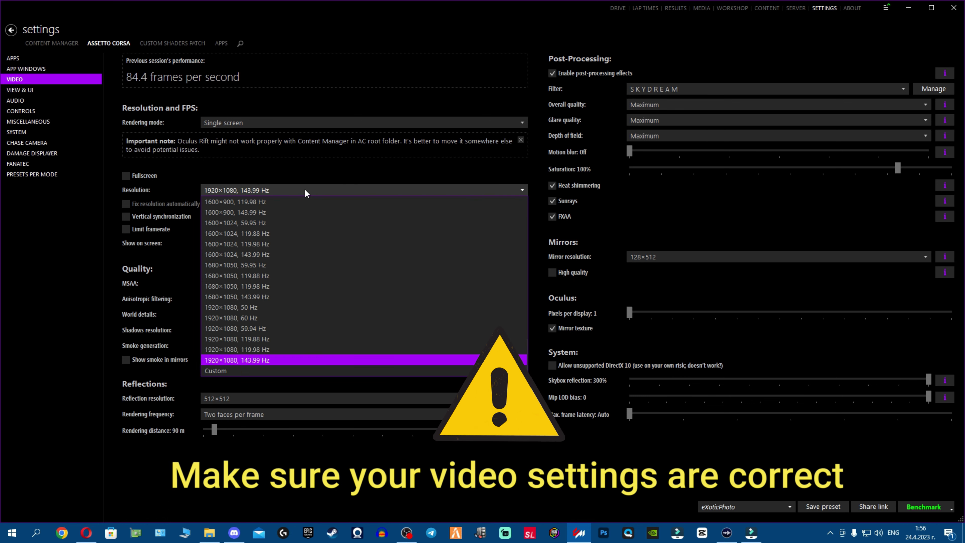
pyautogui.click(263, 369)
pyautogui.doubleClick(273, 217)
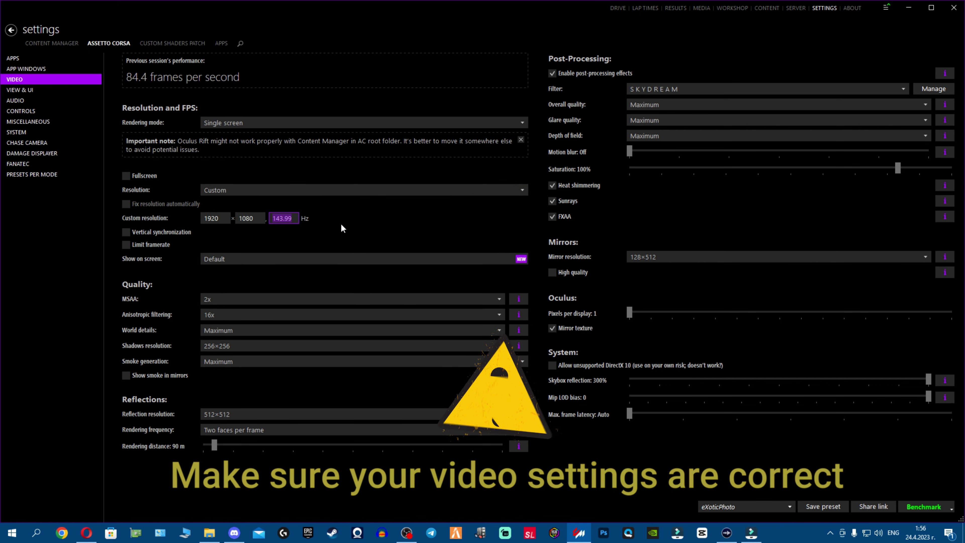
pyautogui.click(200, 218)
pyautogui.doubleClick(220, 217)
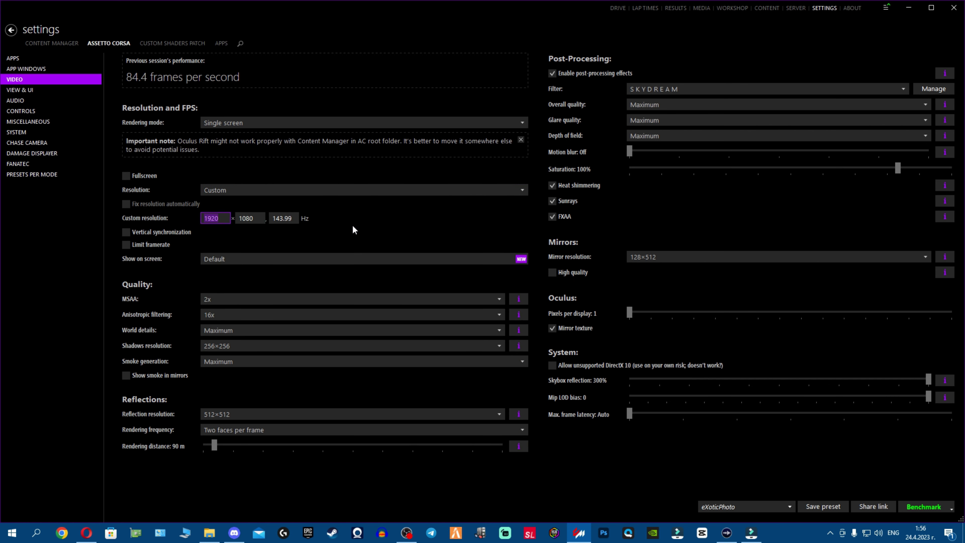
pyautogui.click(289, 122)
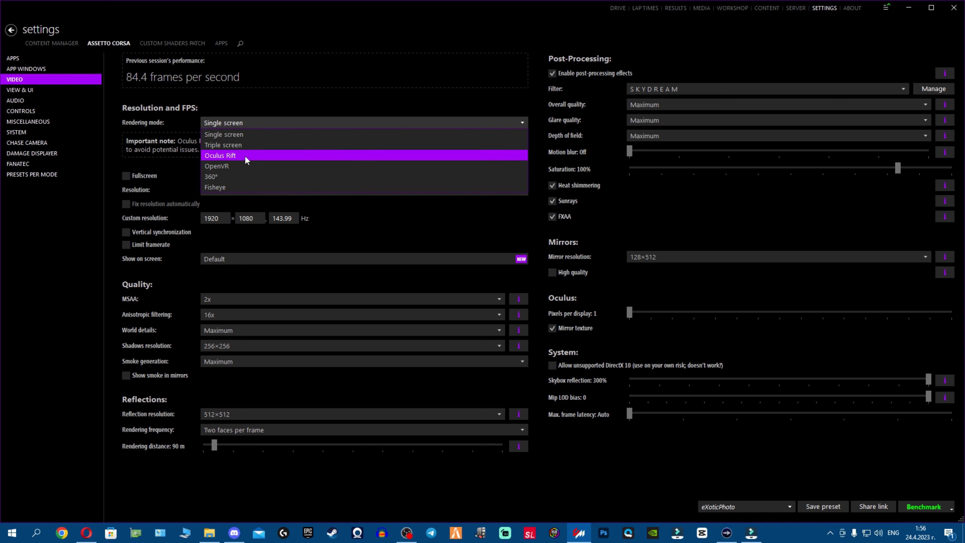
pyautogui.click(296, 100)
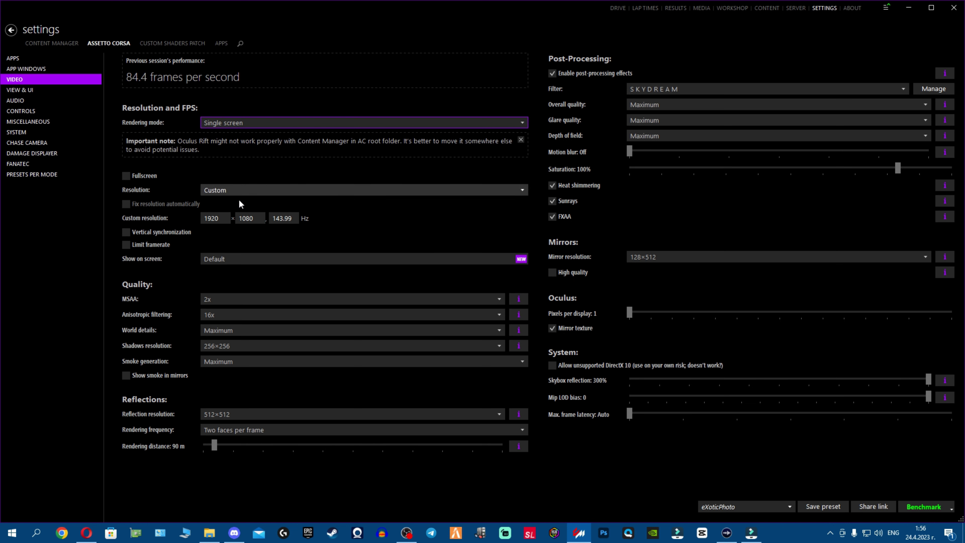
# - Toggle Fullscreen on and back off, and select the 1920×1080, 143.99 Hz resolution
pyautogui.click(136, 175)
pyautogui.click(130, 176)
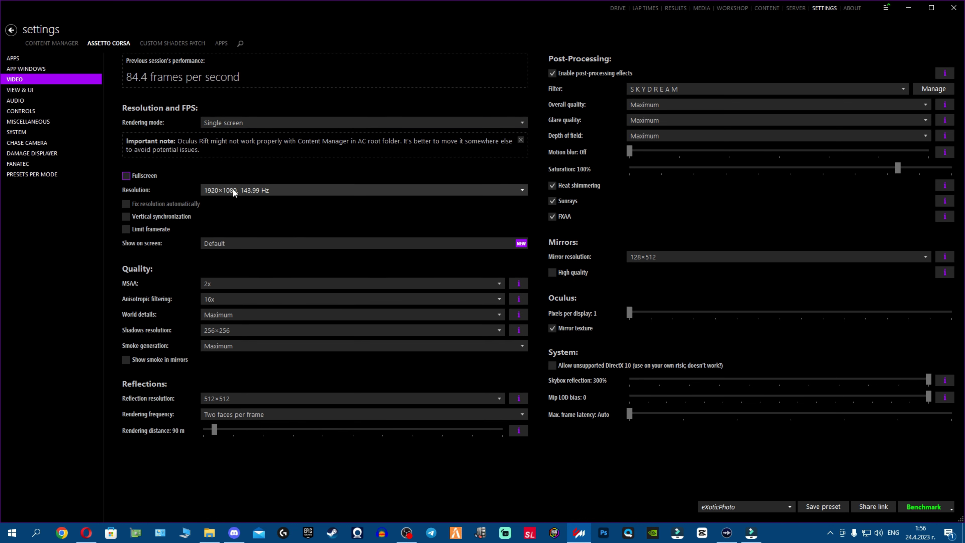
pyautogui.click(233, 188)
pyautogui.click(278, 360)
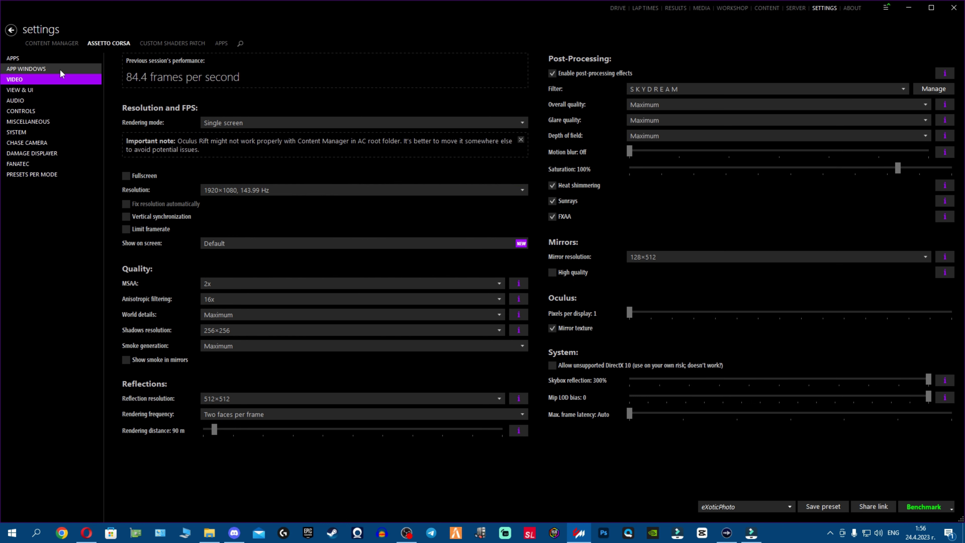
# - Open the Apps section of the Assetto Corsa settings
pyautogui.click(53, 58)
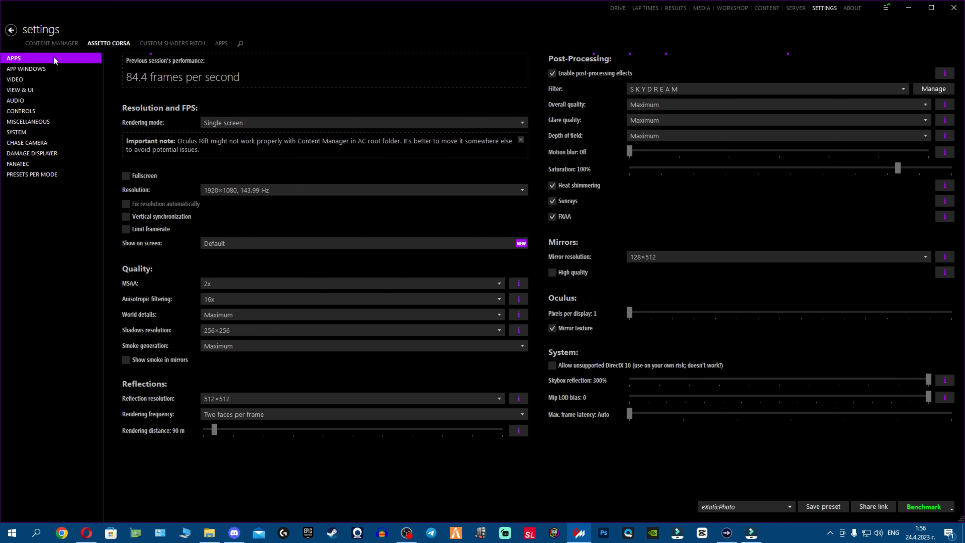